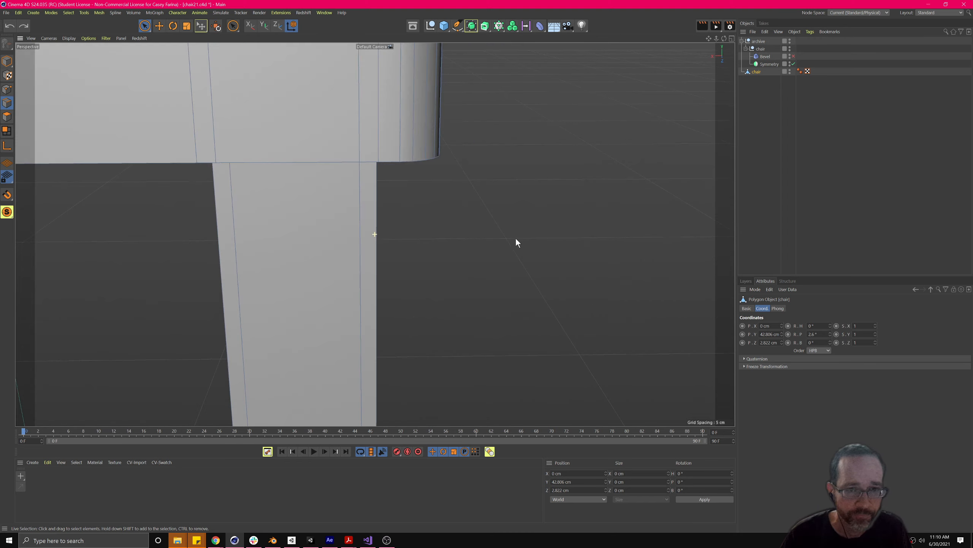
Add two vertical loop cuts through the seat corner and front leg, placing the one nearer the rounded corner at 33.333% offset.
alt+drag(459, 185, 423, 242)
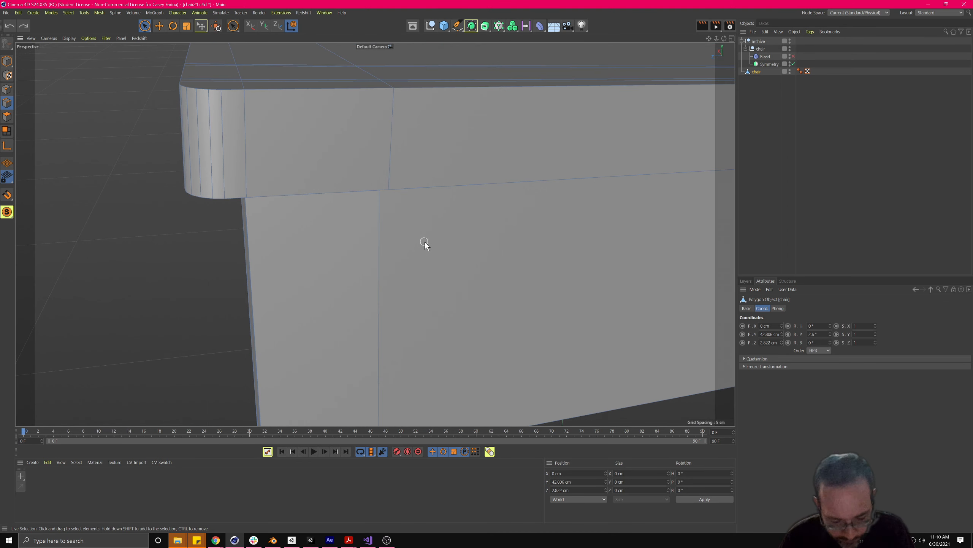
key(k)
key(l)
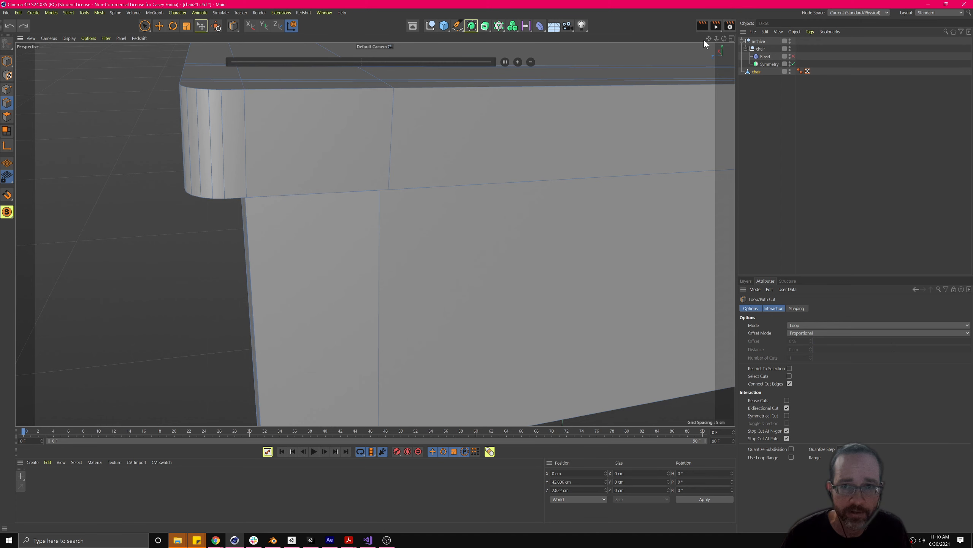
alt+middle_drag(437, 116, 372, 231)
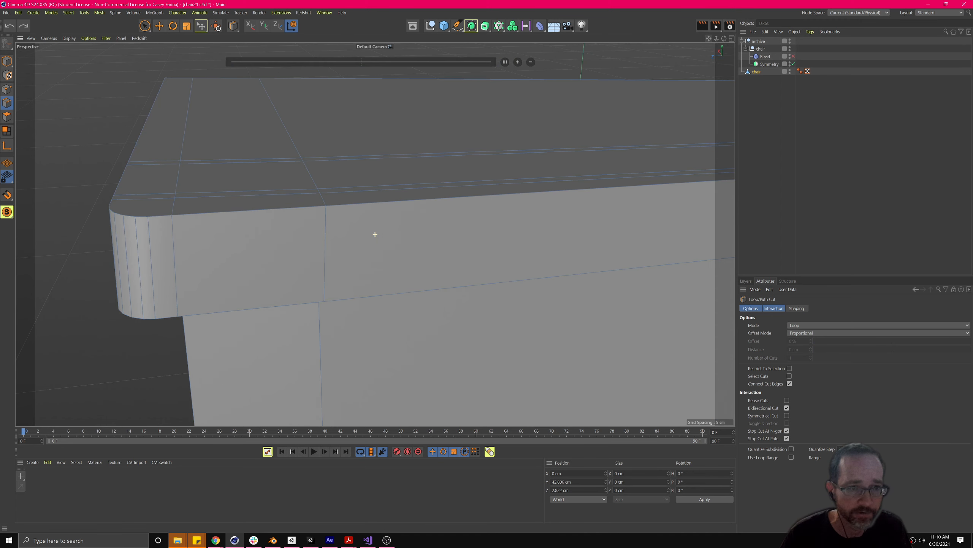
click(287, 208)
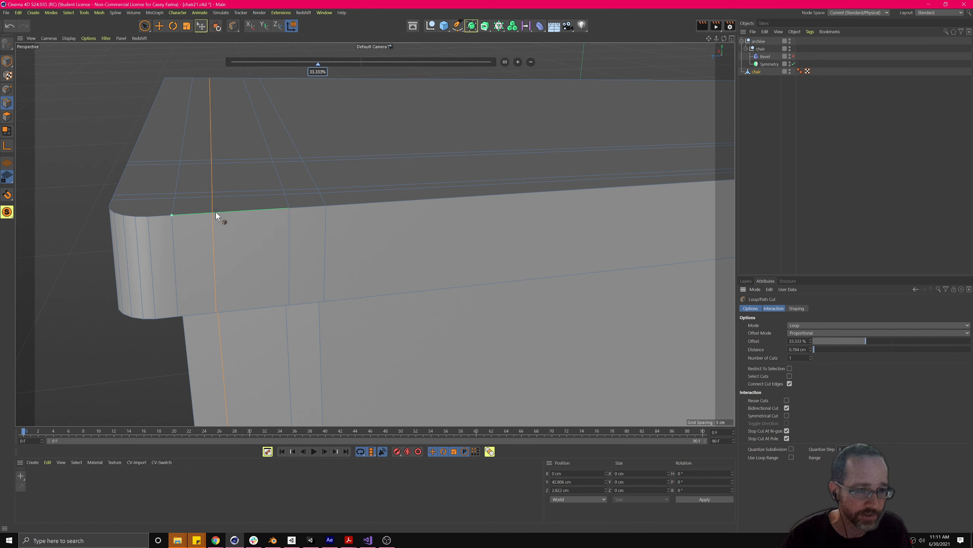
Select only the narrow middle polygon at the top of the front leg's inner side.
alt+drag(239, 249, 275, 233)
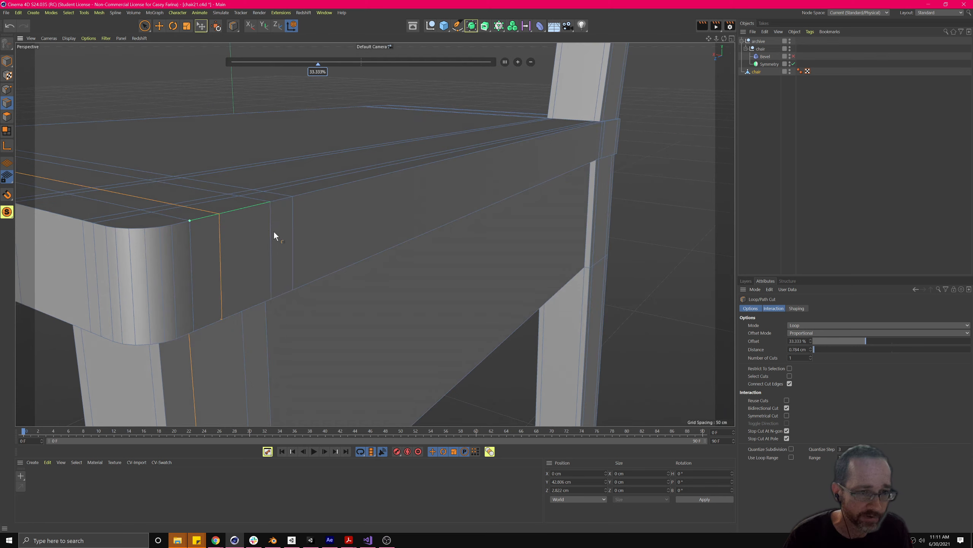
alt+drag(254, 267, 458, 230)
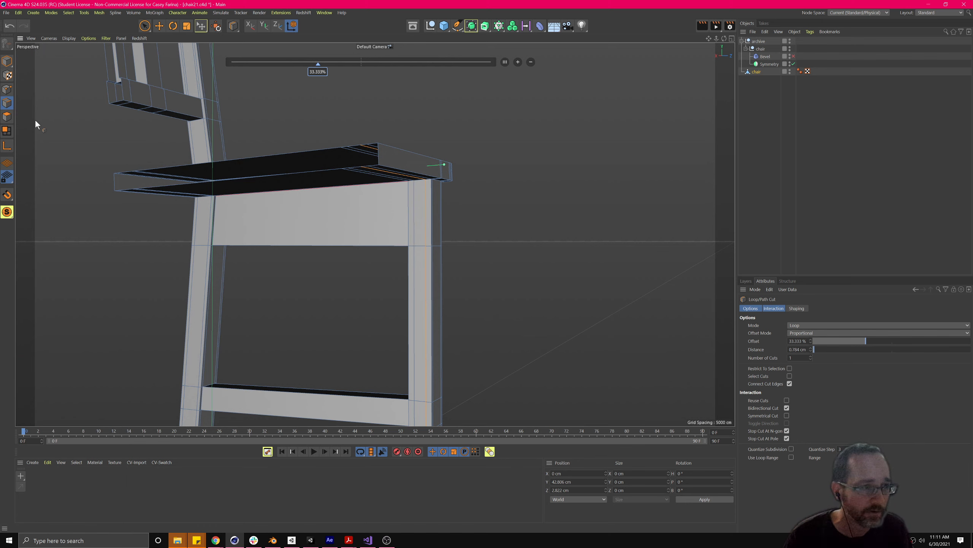
click(7, 117)
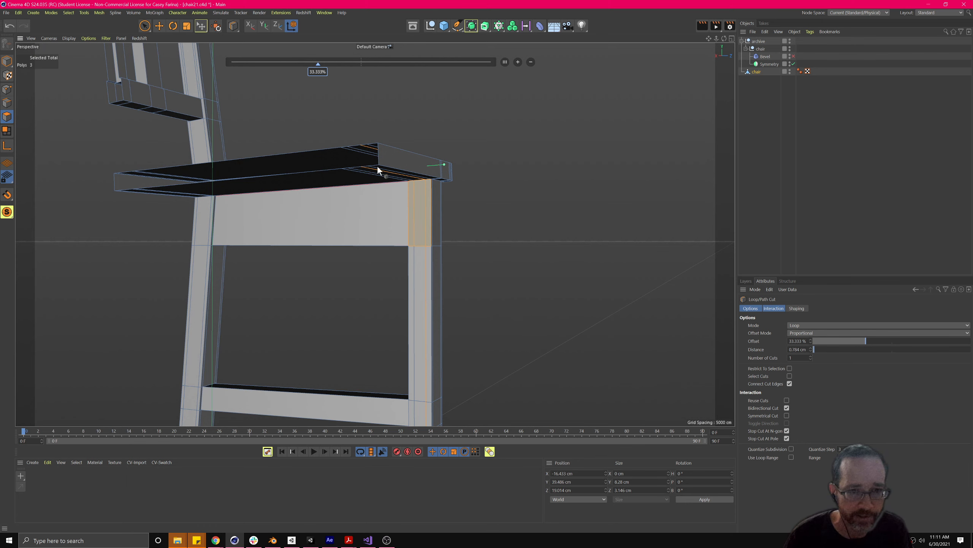
alt+drag(380, 172, 394, 209)
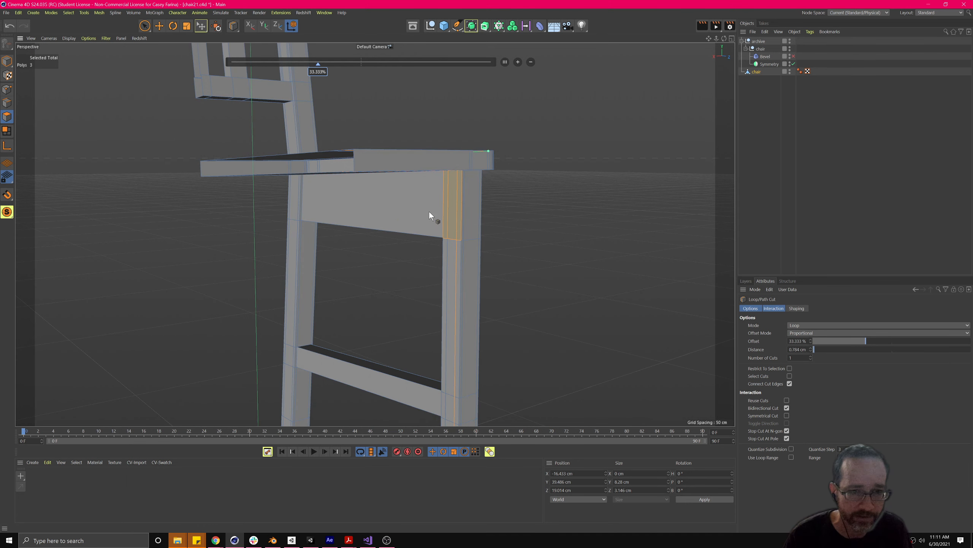
alt+drag(533, 214, 463, 218)
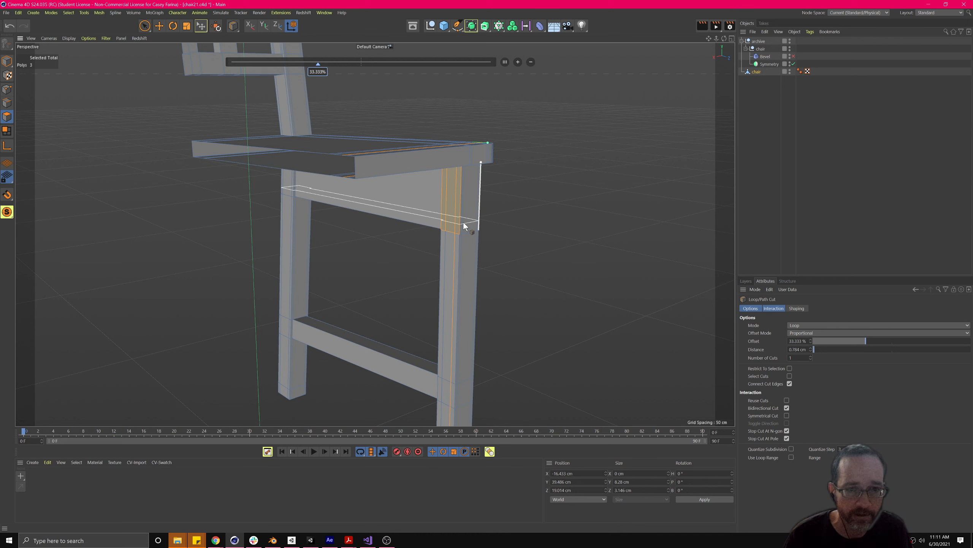
click(145, 26)
scroll(453, 191, up, 5)
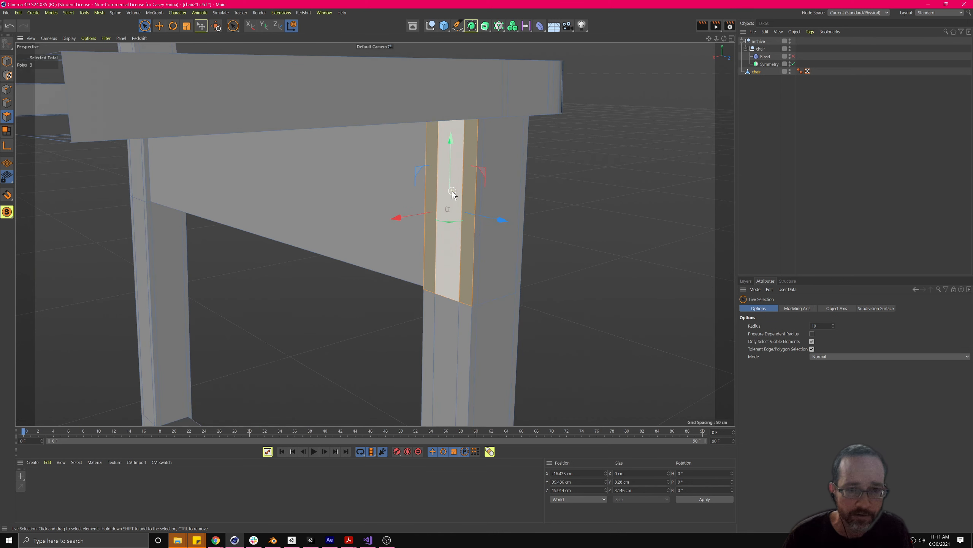
click(450, 188)
Extrude the selected front leg polygon 15.74 cm toward the chair's centre and inspect the resulting rail.
alt+drag(462, 184, 610, 188)
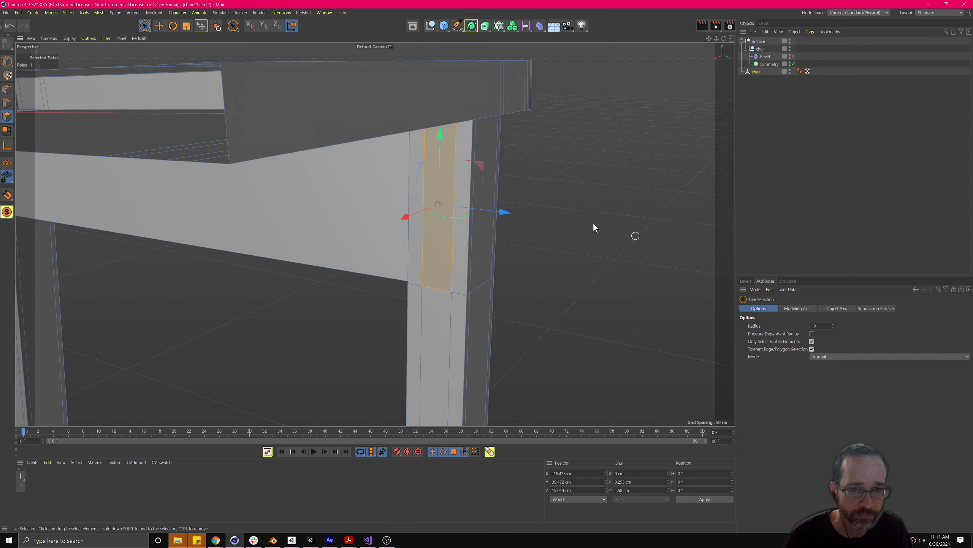
alt+drag(551, 244, 475, 225)
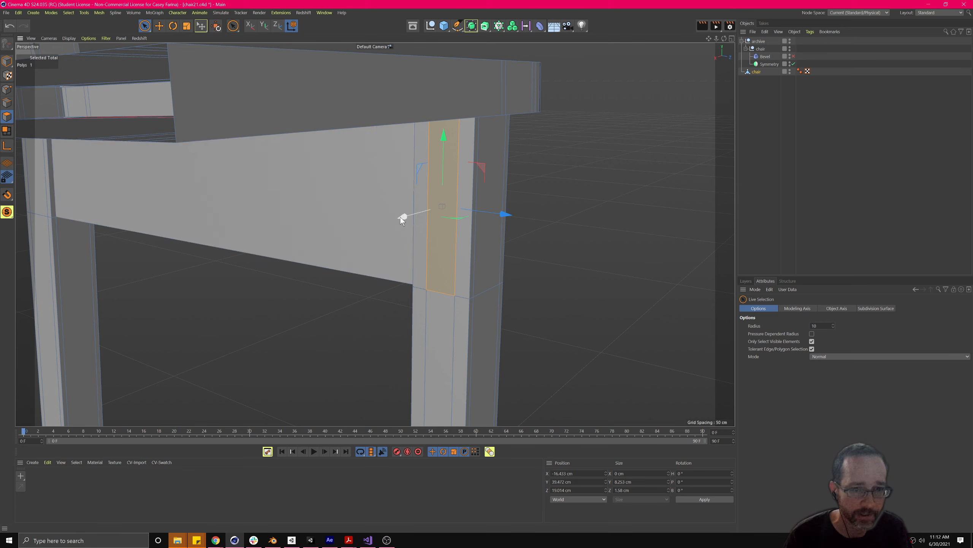
alt+drag(552, 235, 516, 257)
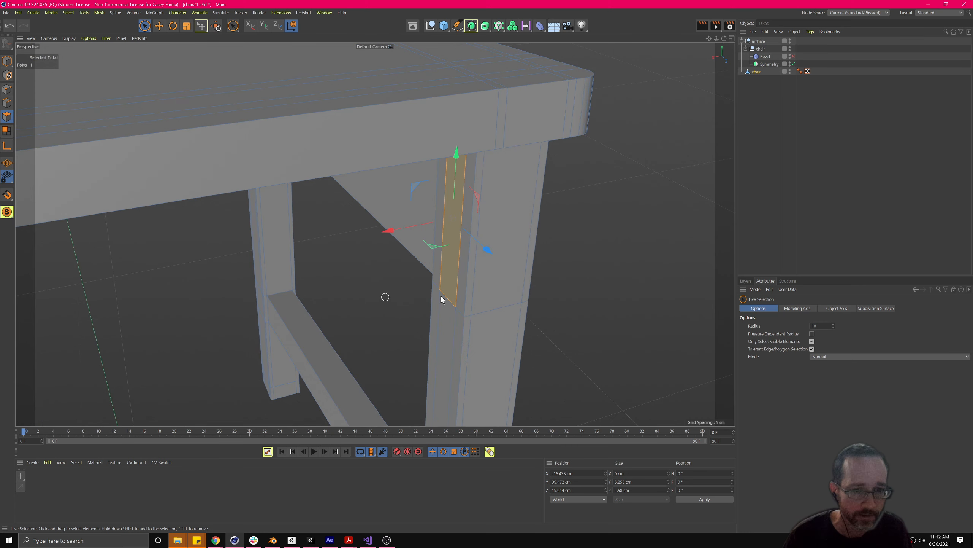
alt+drag(615, 302, 477, 234)
scroll(477, 234, down, 3)
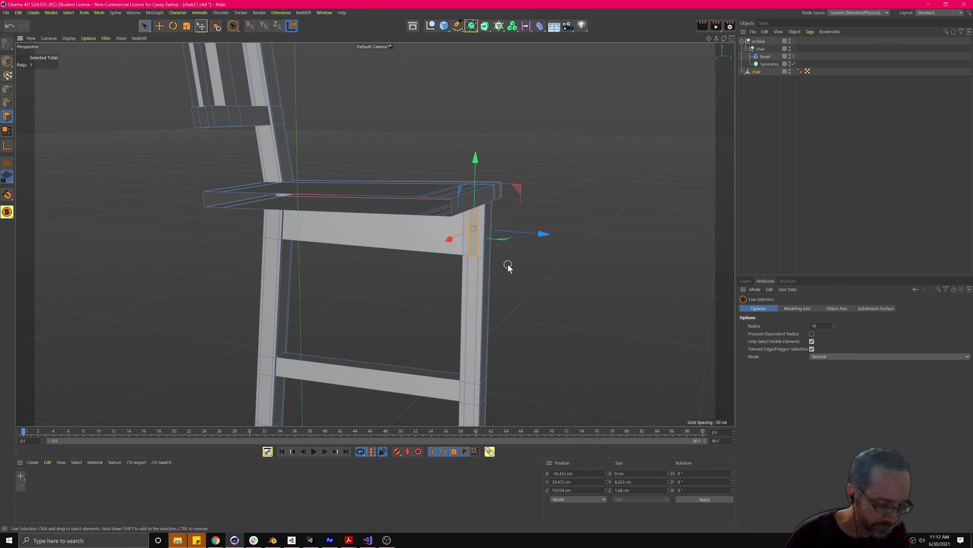
key(d)
drag(516, 273, 548, 273)
mouse_move(239, 252)
alt+mouse_down()
mouse_move(274, 234)
mouse_move(237, 235)
alt+mouse_up()
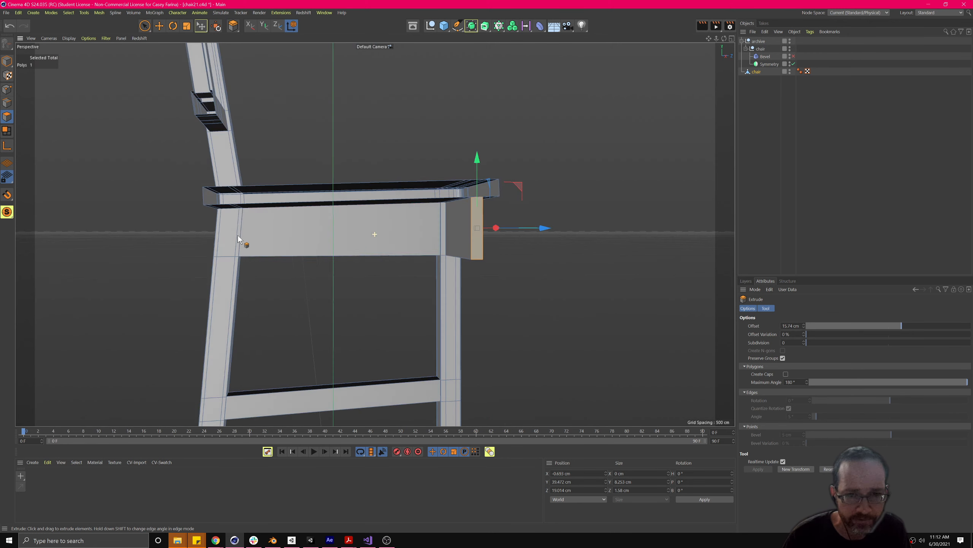
scroll(500, 210, up, 3)
scroll(499, 211, up, 5)
scroll(500, 211, down, 2)
alt+drag(529, 237, 242, 246)
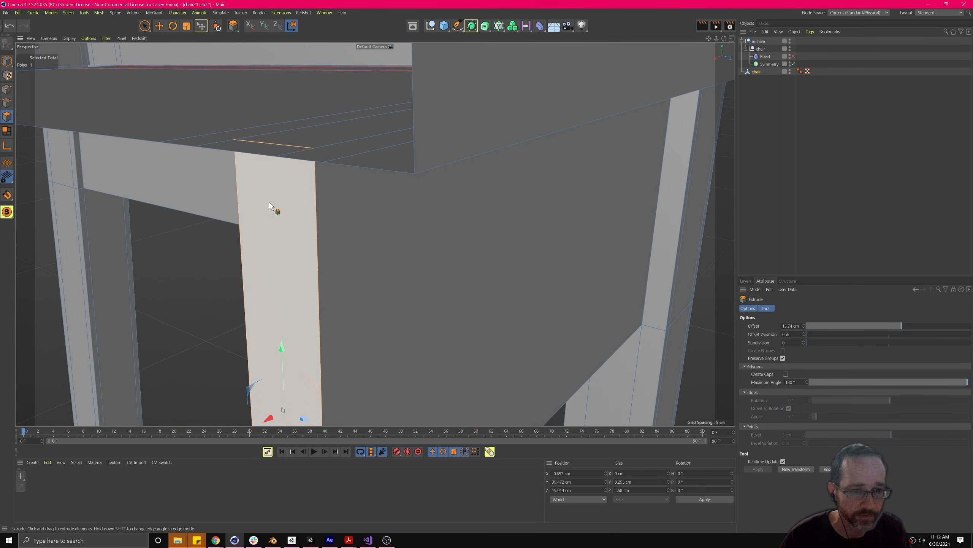
scroll(289, 201, down, 5)
alt+drag(289, 201, 346, 197)
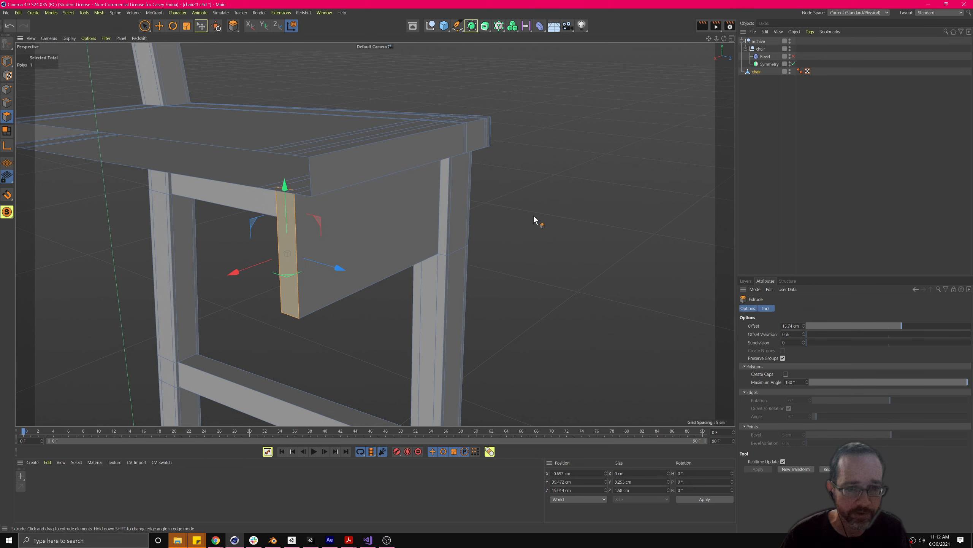
alt+drag(533, 216, 511, 218)
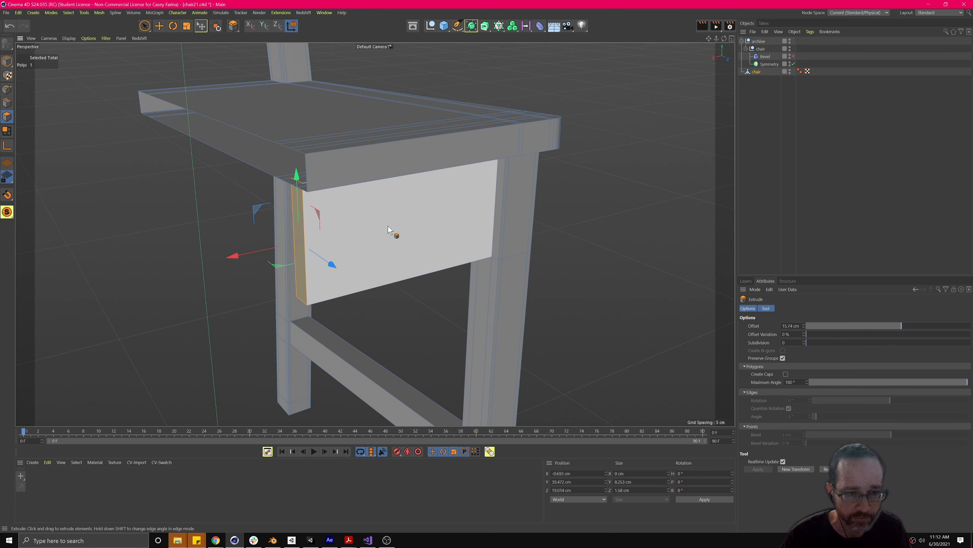
Undo the front rail extrusion, keeping the middle polygon at the top of the front leg selected.
key(ctrl+shift+a)
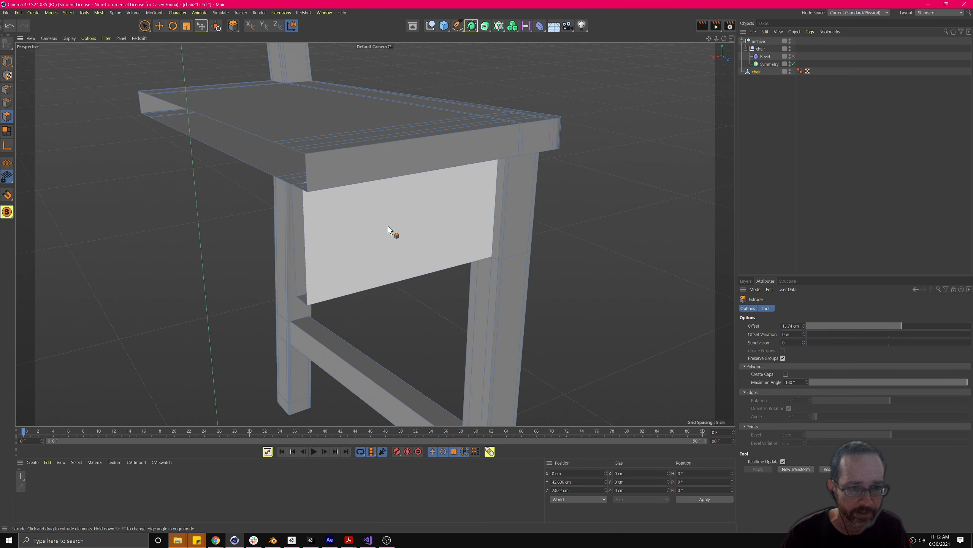
key(ctrl+z)
click(485, 189)
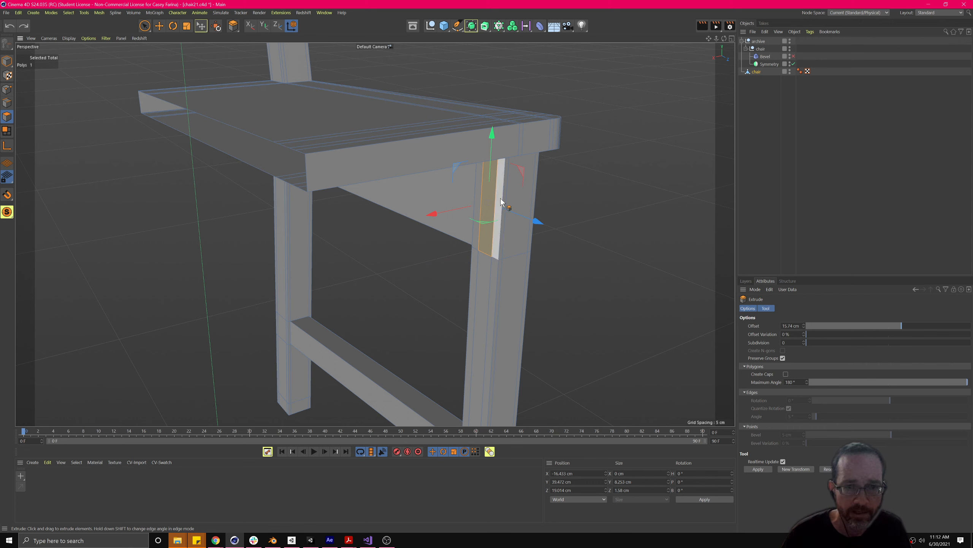
Pull a front rail out of the selected leg polygon along X to about X 0.11 cm, near the chair's centre.
scroll(495, 178, up, 5)
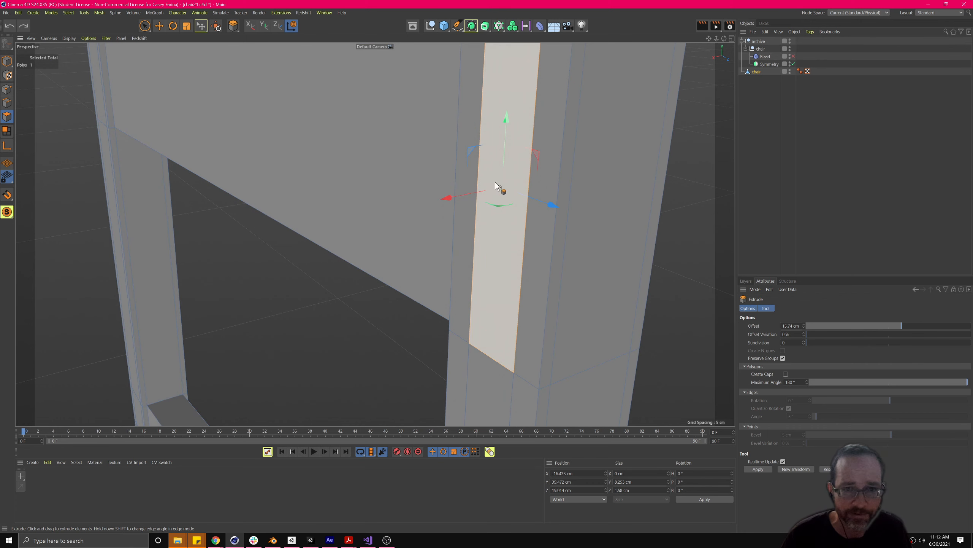
scroll(474, 273, down, 10)
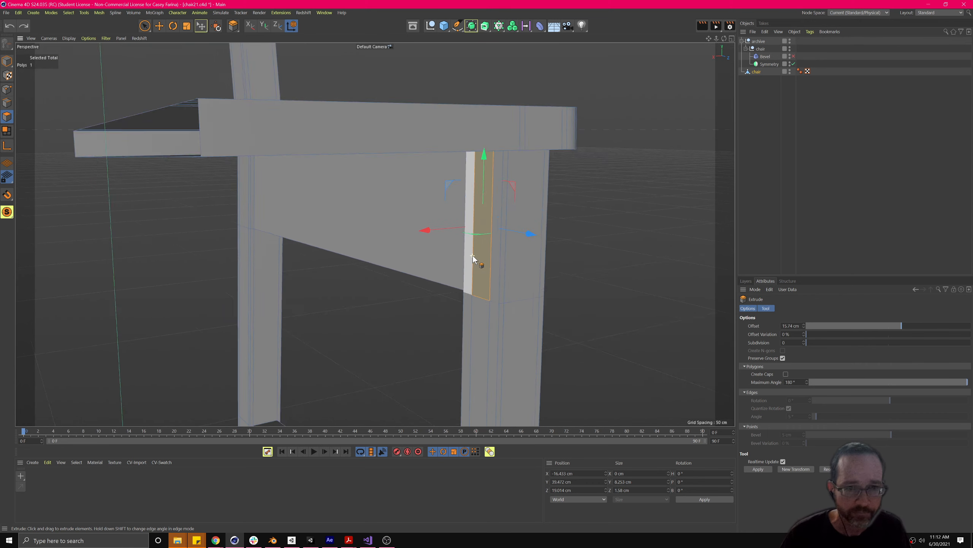
alt+drag(230, 217, 265, 234)
alt+drag(464, 265, 411, 255)
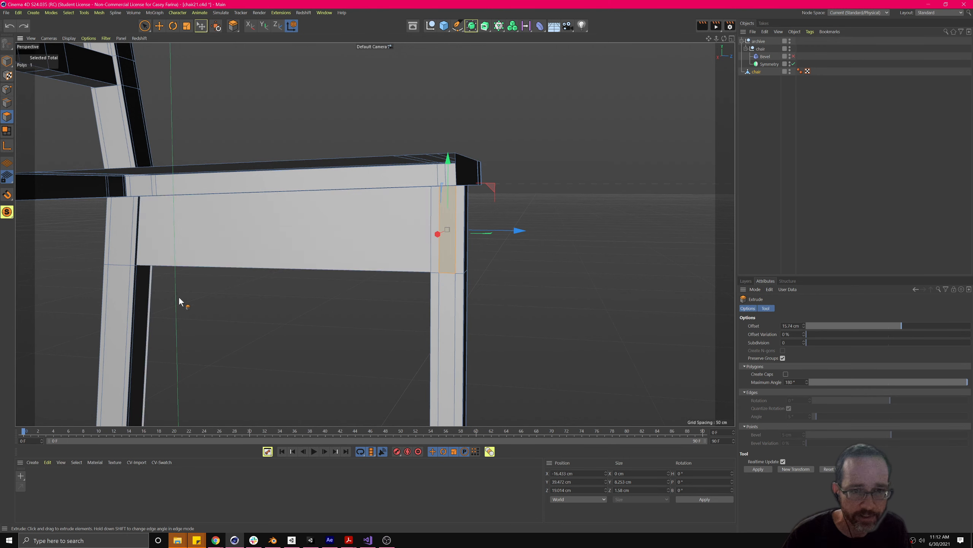
alt+drag(337, 256, 285, 282)
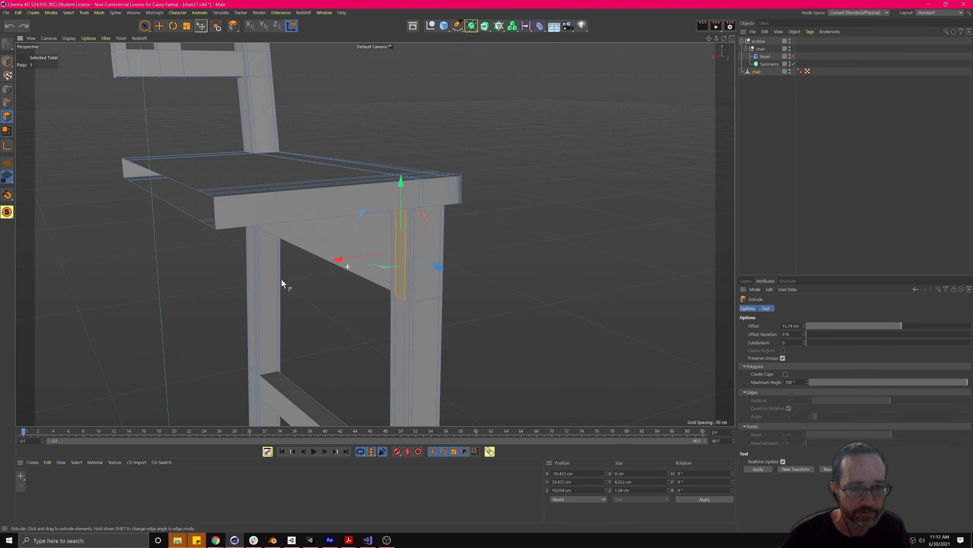
click(144, 25)
click(180, 36)
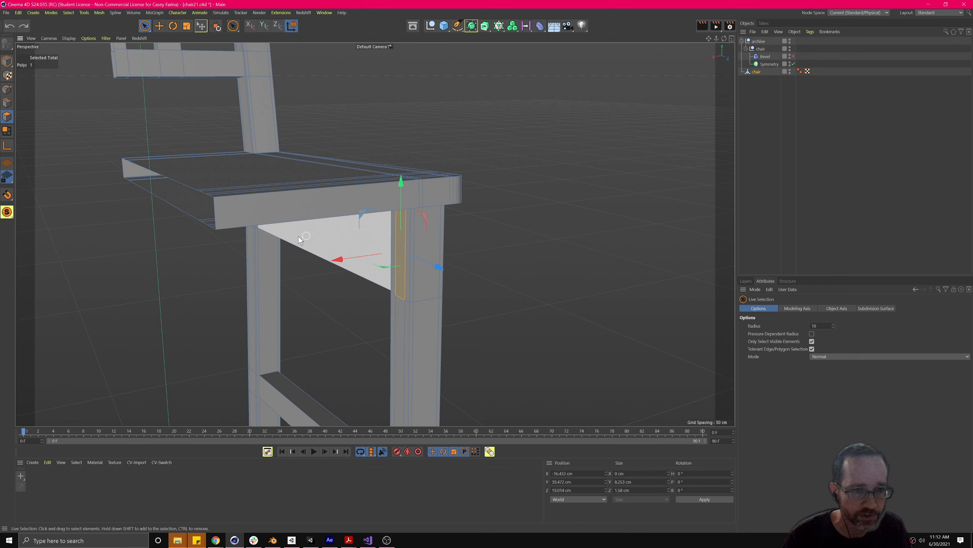
alt+drag(339, 243, 321, 185)
alt+middle_drag(346, 181, 645, 189)
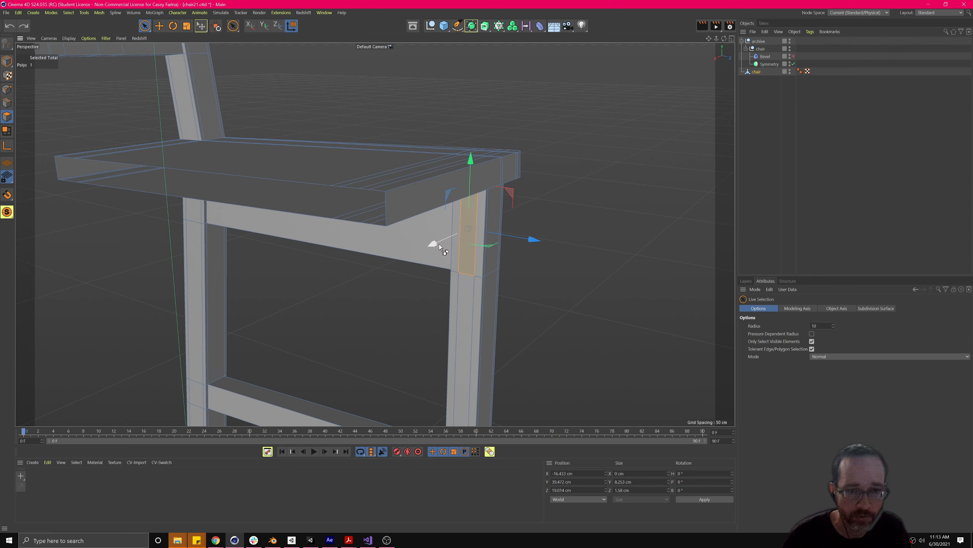
drag(440, 245, 306, 283)
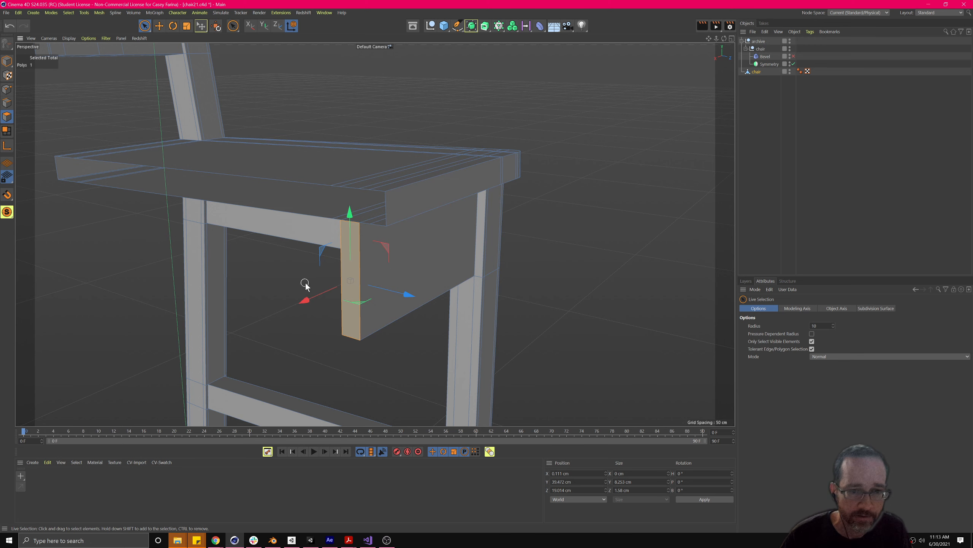
Select the inner polygon at the top of the back leg and pull a rear rail out along X to about X -0.19 cm.
alt+drag(405, 354, 367, 348)
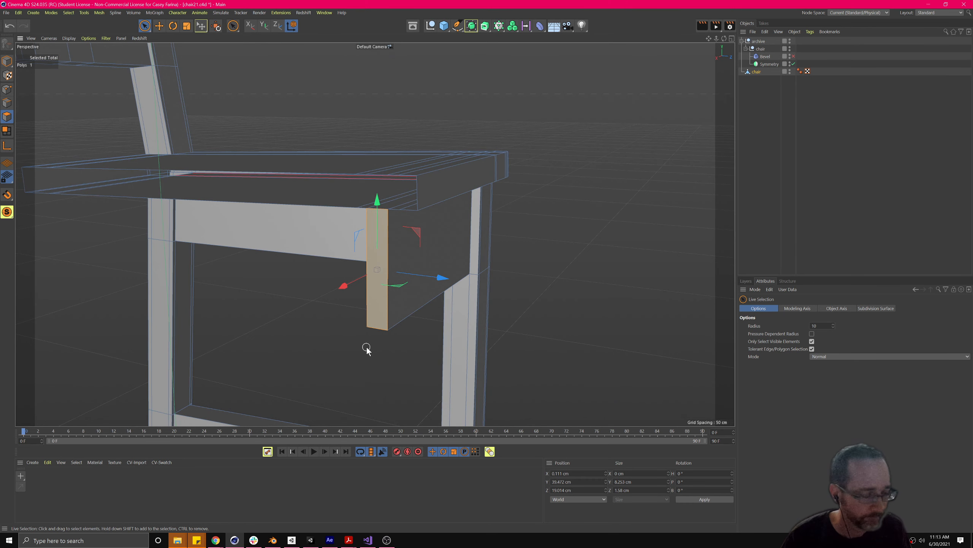
alt+drag(218, 242, 256, 250)
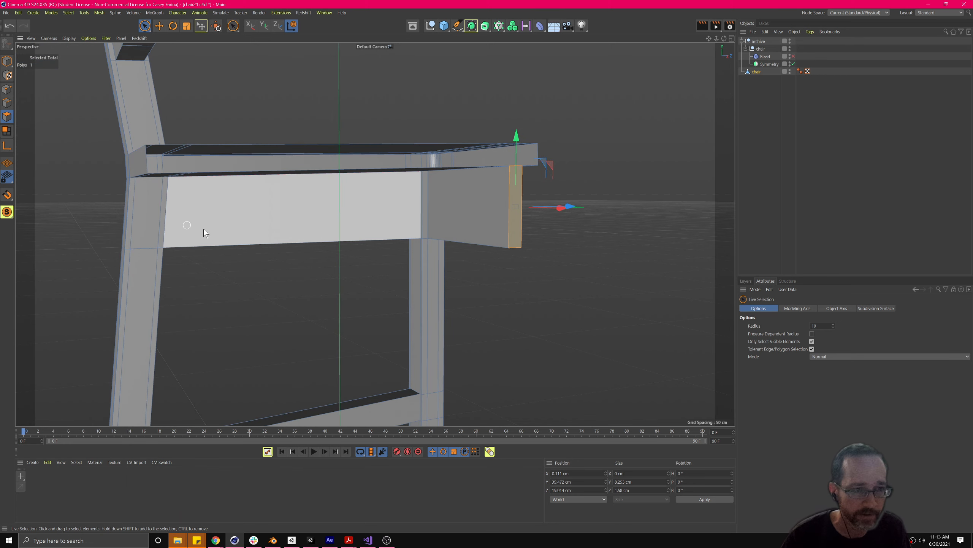
alt+drag(198, 229, 140, 230)
click(140, 230)
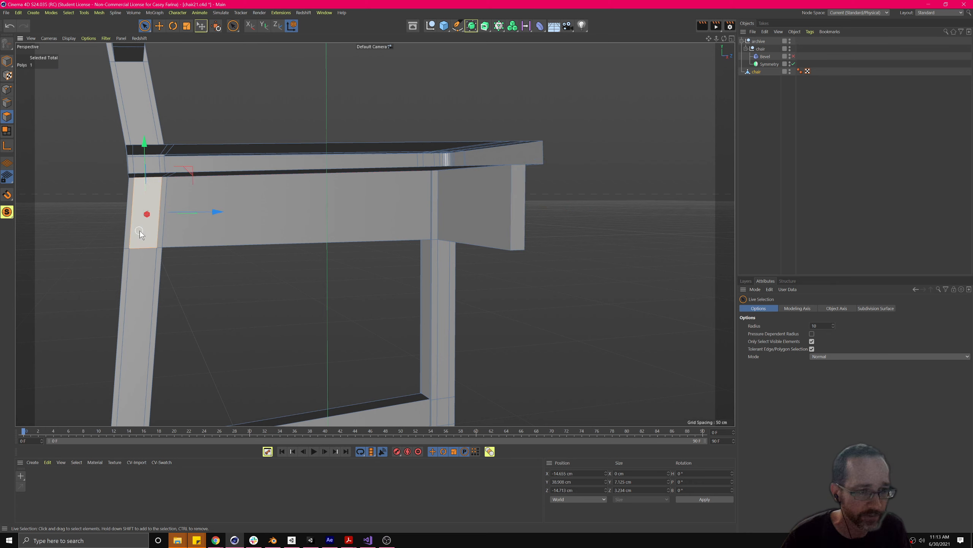
alt+drag(224, 276, 271, 286)
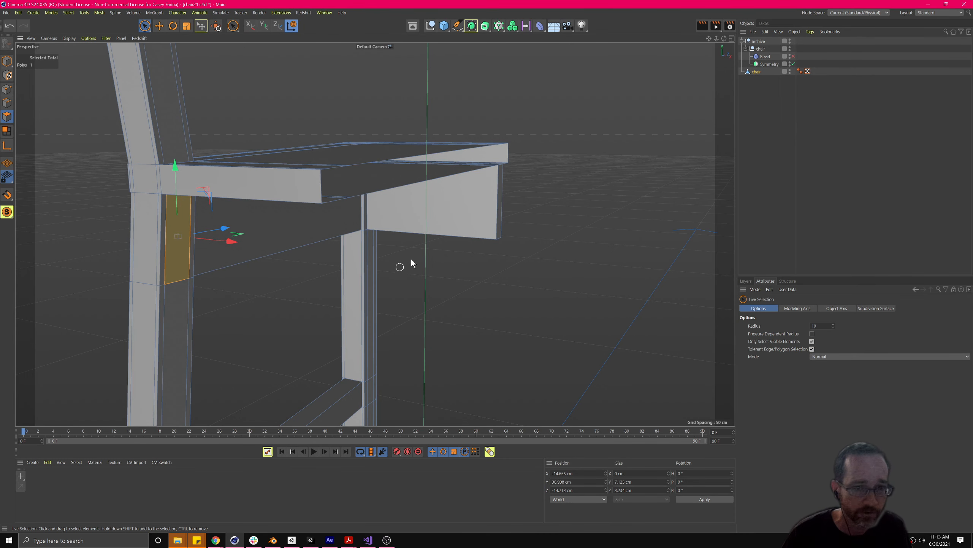
scroll(377, 240, down, 5)
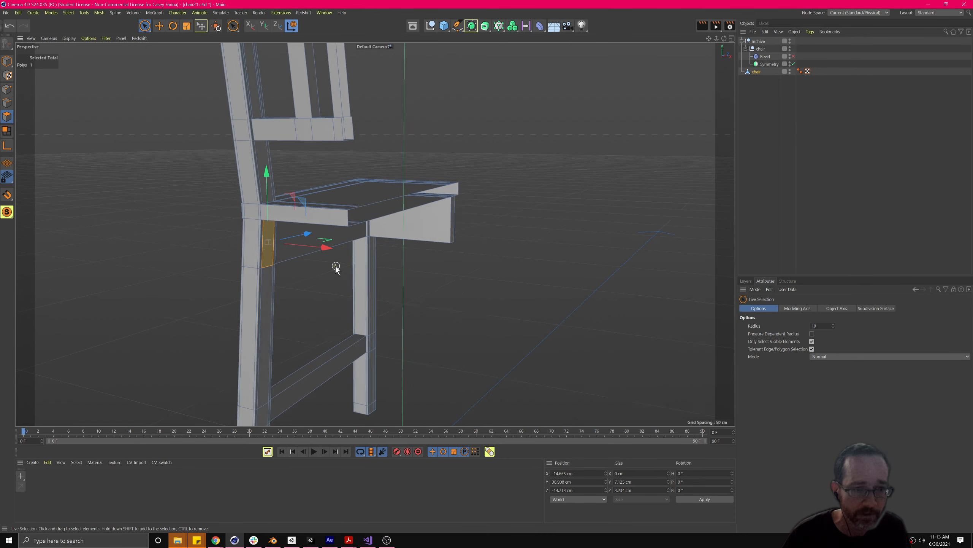
scroll(329, 257, up, 4)
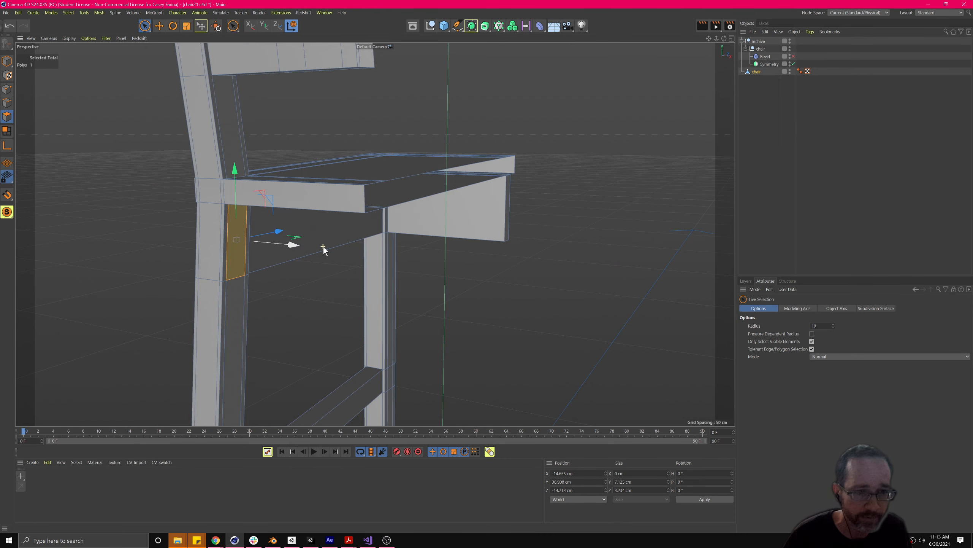
drag(297, 245, 437, 261)
alt+drag(488, 279, 498, 215)
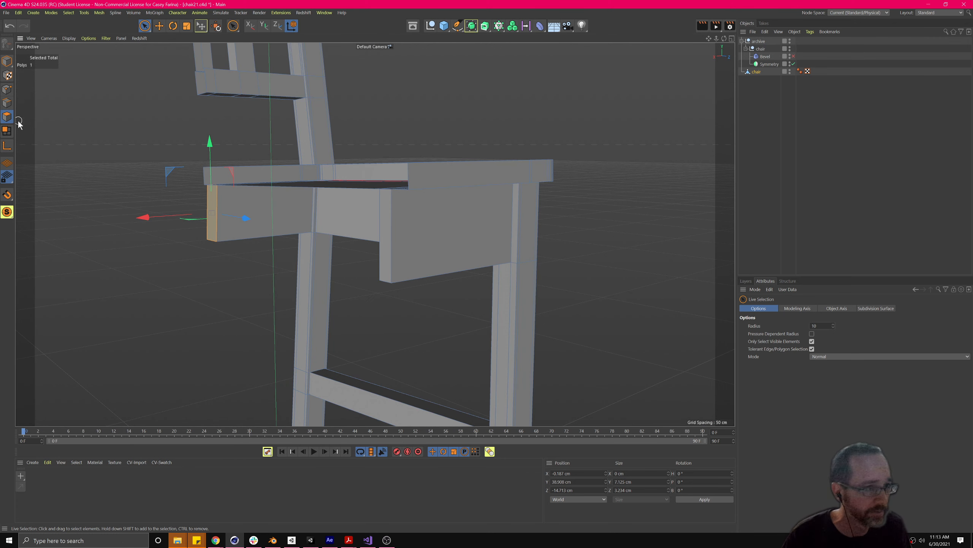
alt+drag(505, 204, 593, 213)
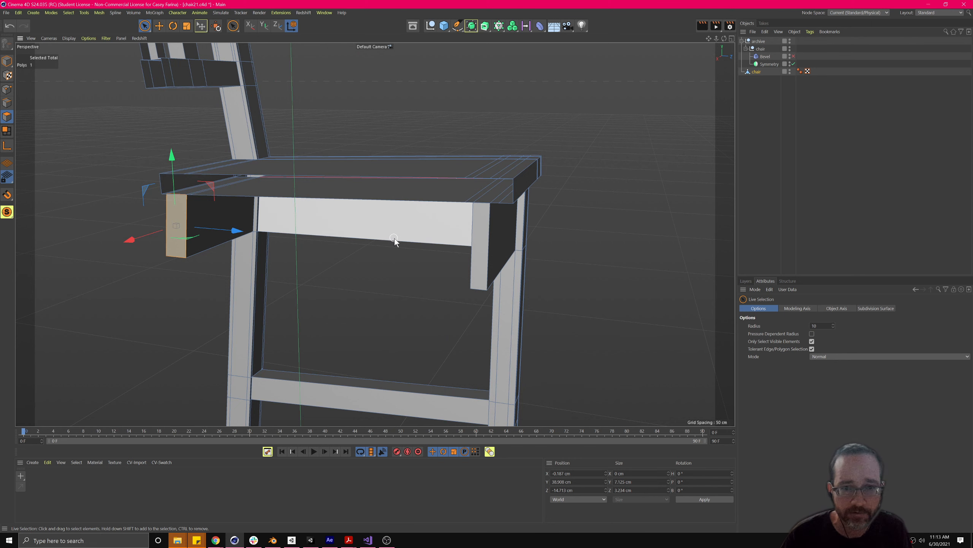
scroll(479, 217, up, 5)
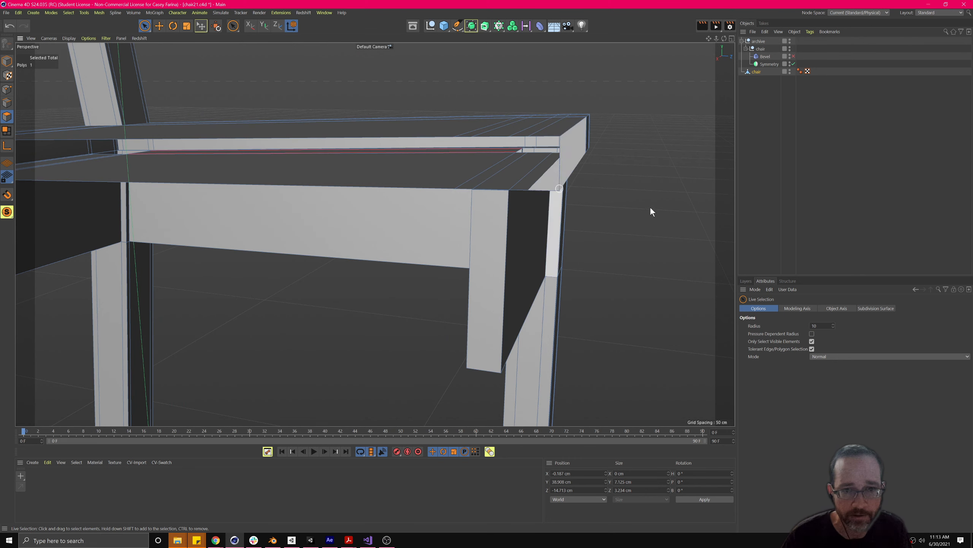
scroll(678, 210, down, 2)
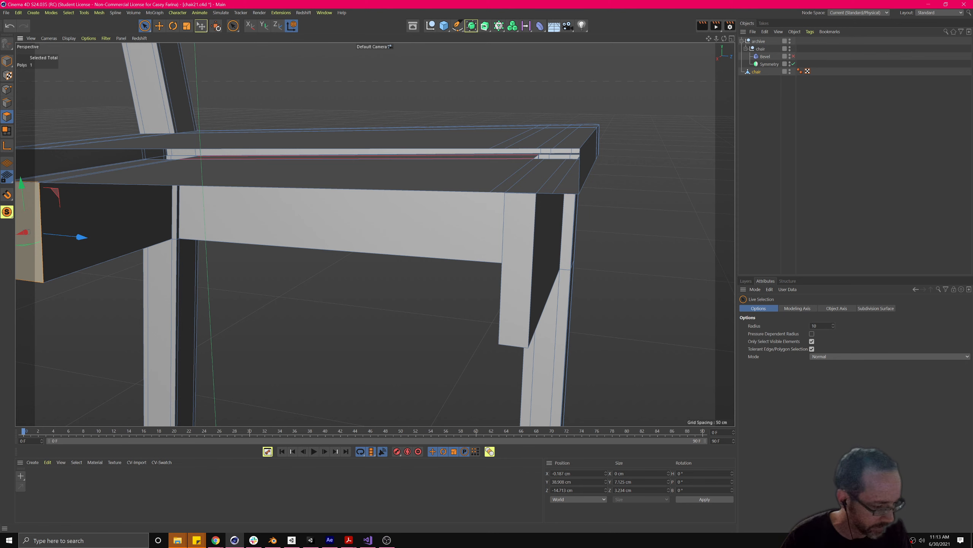